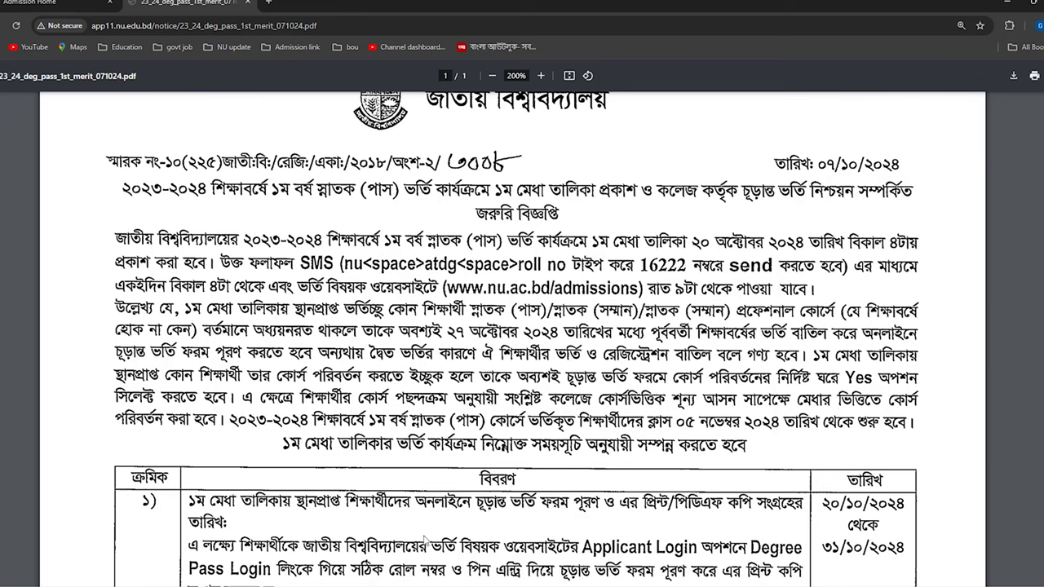
# - Go back to the admission home page and open the Degree Pass applicant login
pyautogui.scroll(-3, 737, 394)
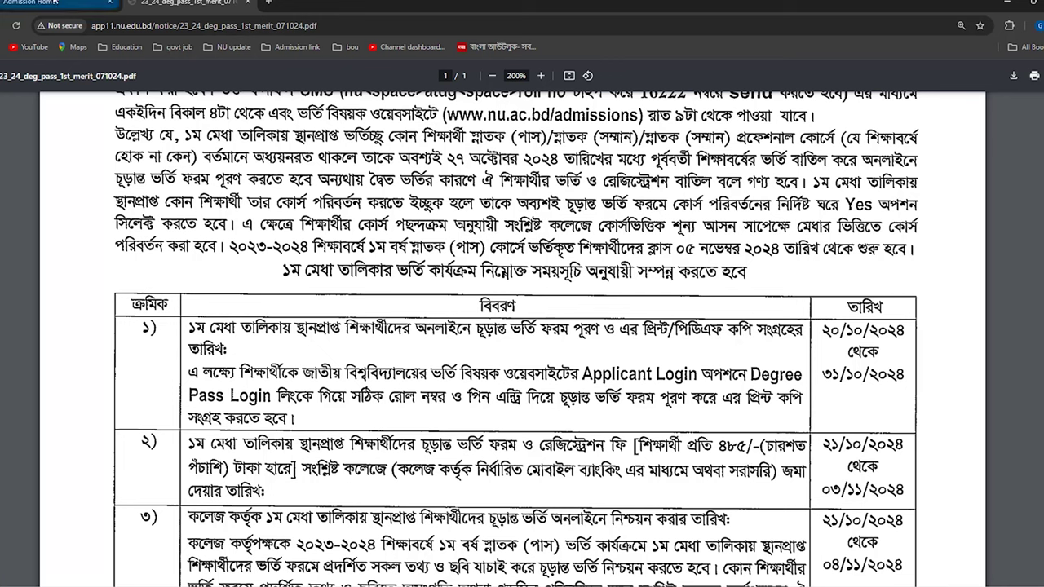
pyautogui.click(30, 2)
pyautogui.click(242, 26)
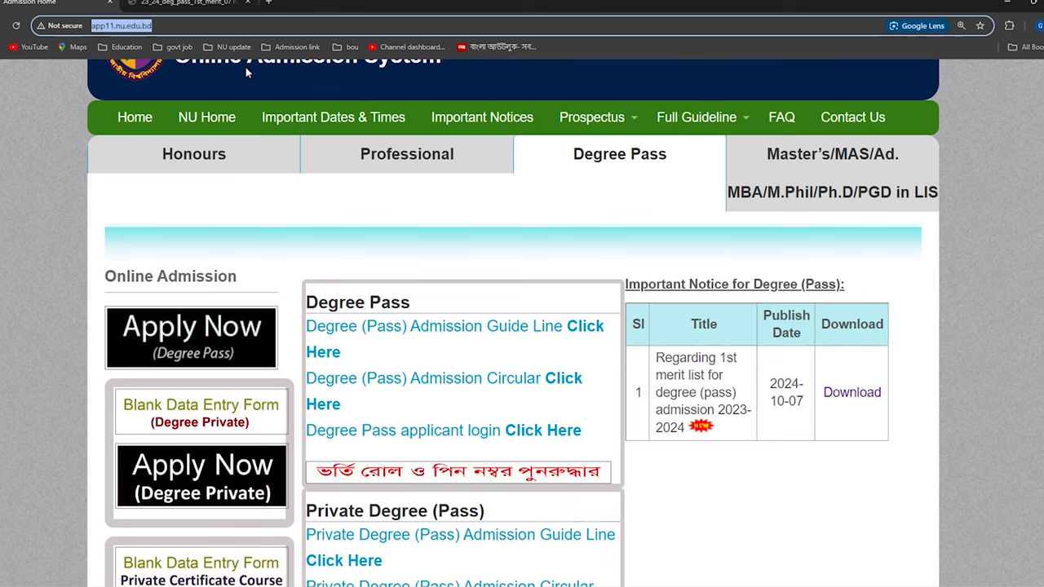
pyautogui.click(624, 160)
pyautogui.click(235, 155)
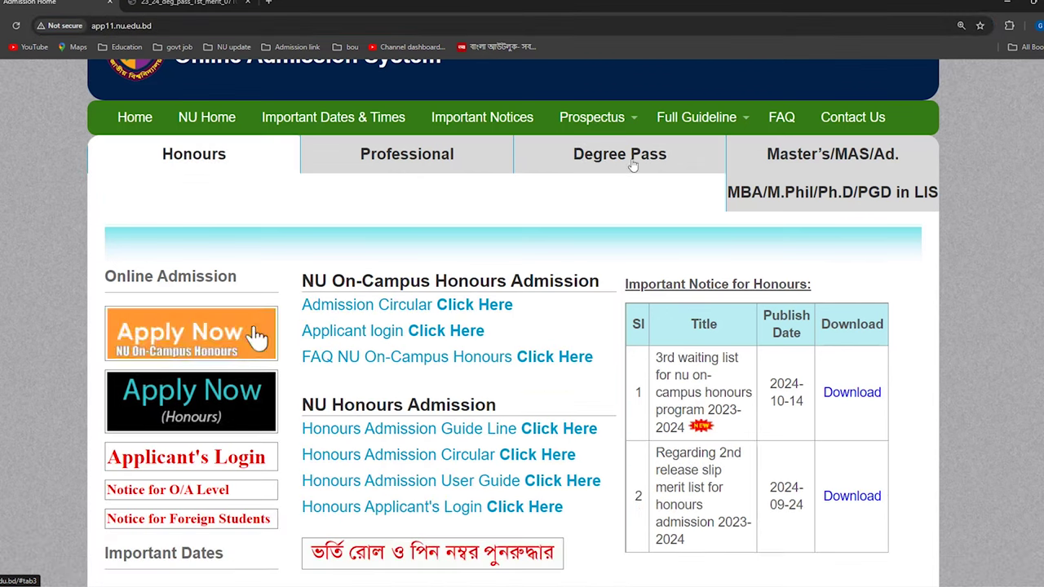
pyautogui.click(628, 155)
pyautogui.scroll(-3, 382, 187)
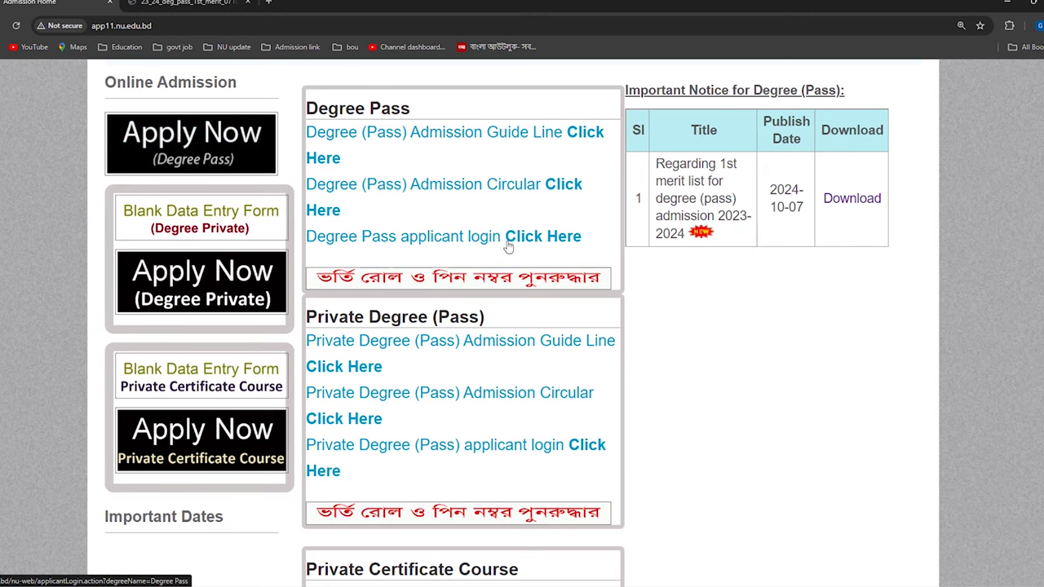
pyautogui.click(548, 238)
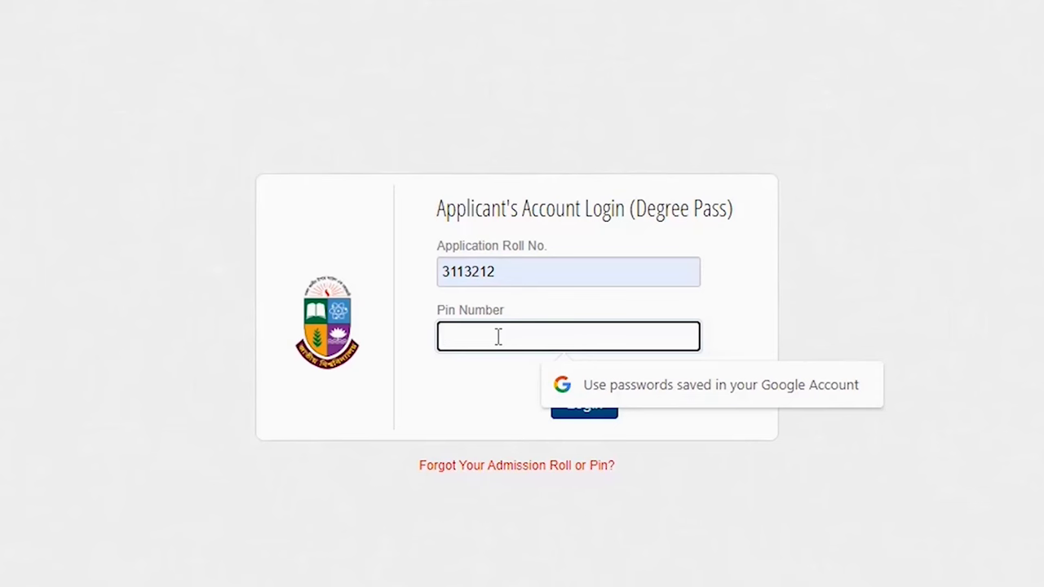
# - Log in with the application roll number and PIN to see the B.B.S (Pass) assignment at Noakhali Govt. College
pyautogui.write('••••••')
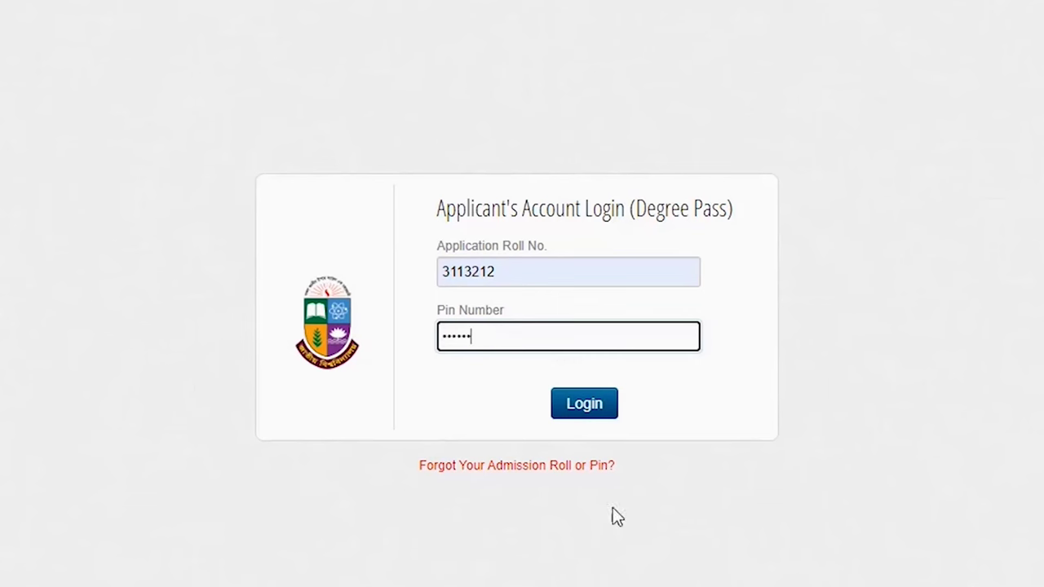
pyautogui.click(516, 465)
pyautogui.click(506, 310)
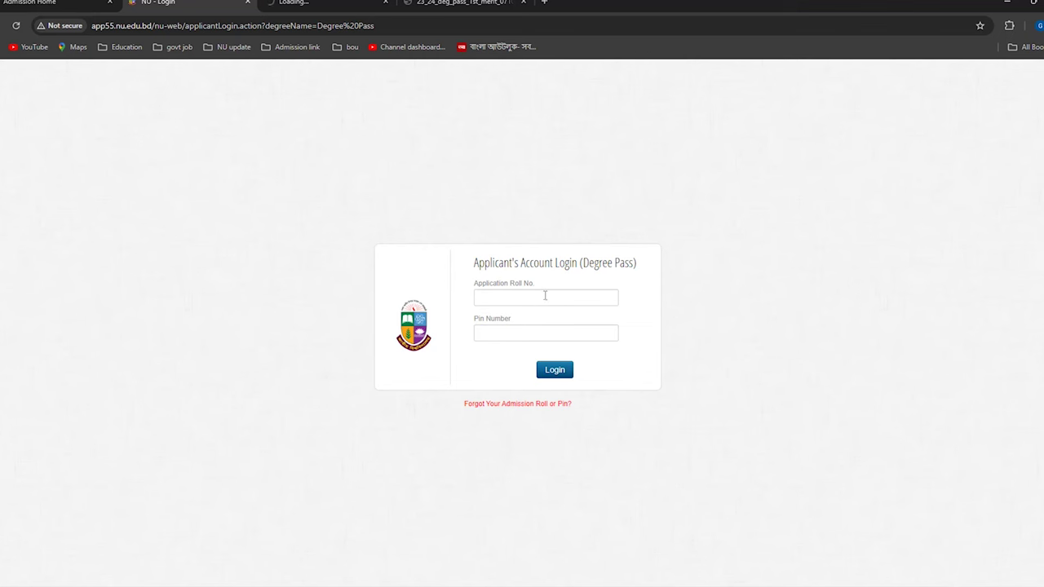
pyautogui.click(552, 371)
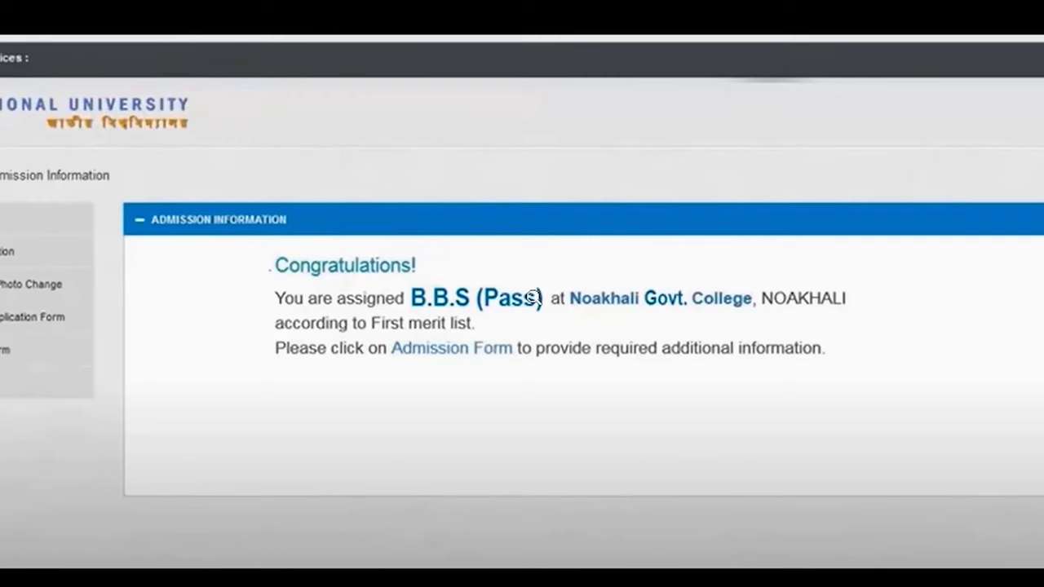
# - From the admission information status page, open the Admission Form
pyautogui.click(70, 214)
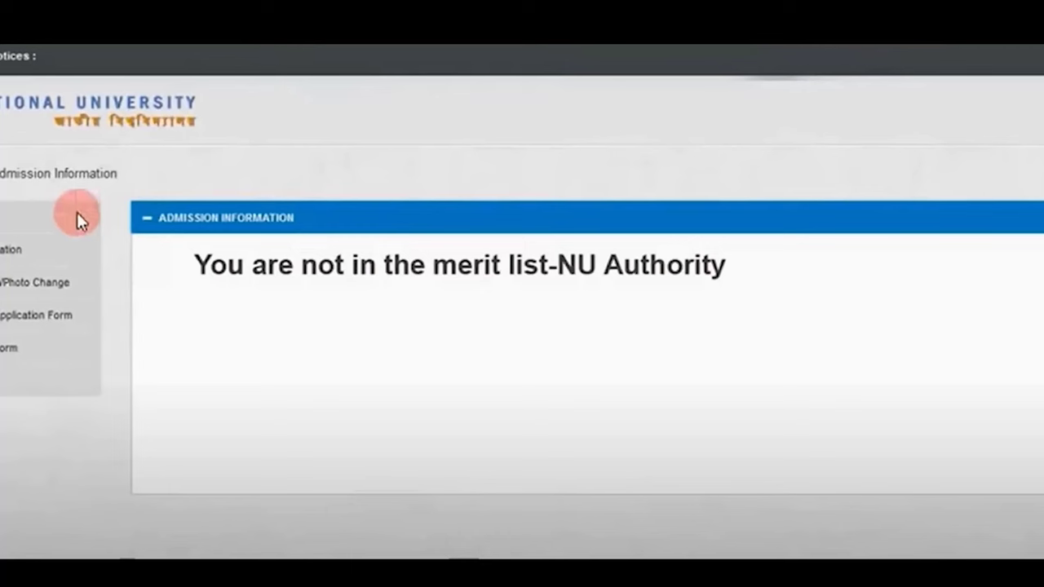
pyautogui.press('Left')
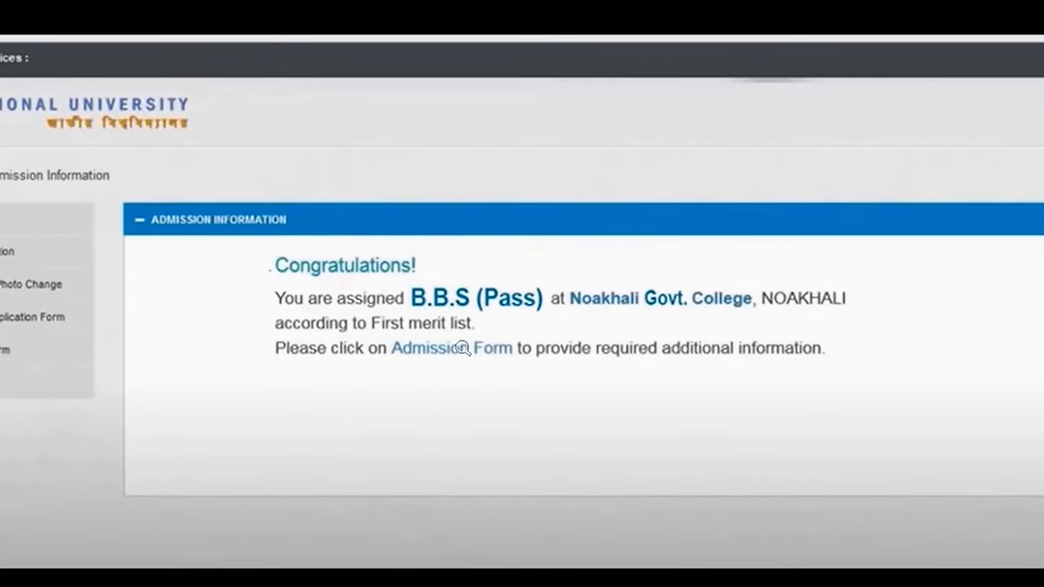
pyautogui.click(462, 348)
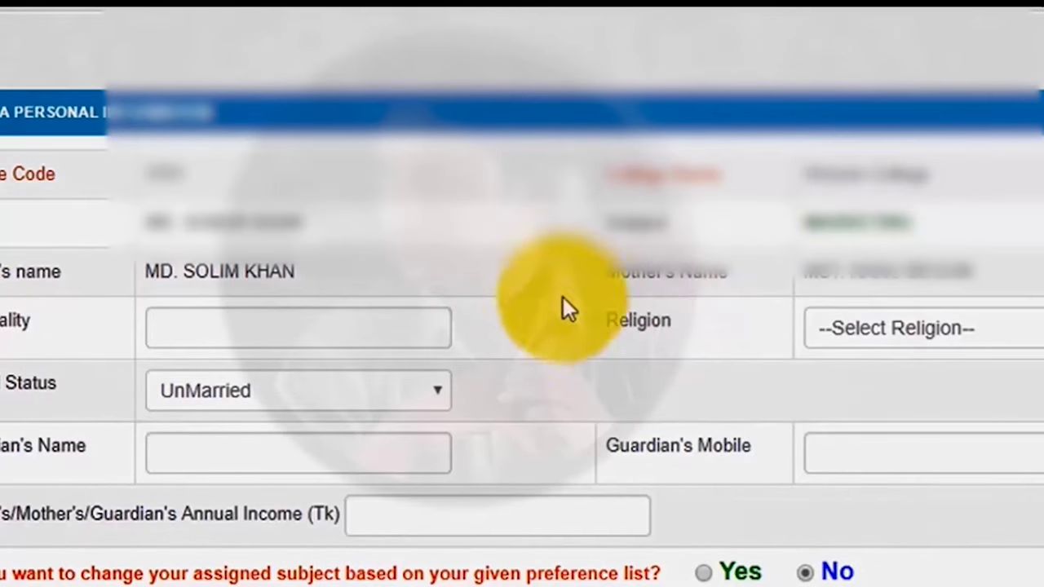
# - Enter nationality Bangladeshi, choose Islam as religion, and pick a marital status
pyautogui.click(216, 343)
pyautogui.scroll(-1, 571, 342)
pyautogui.write('Bangladeshi')
pyautogui.click(889, 285)
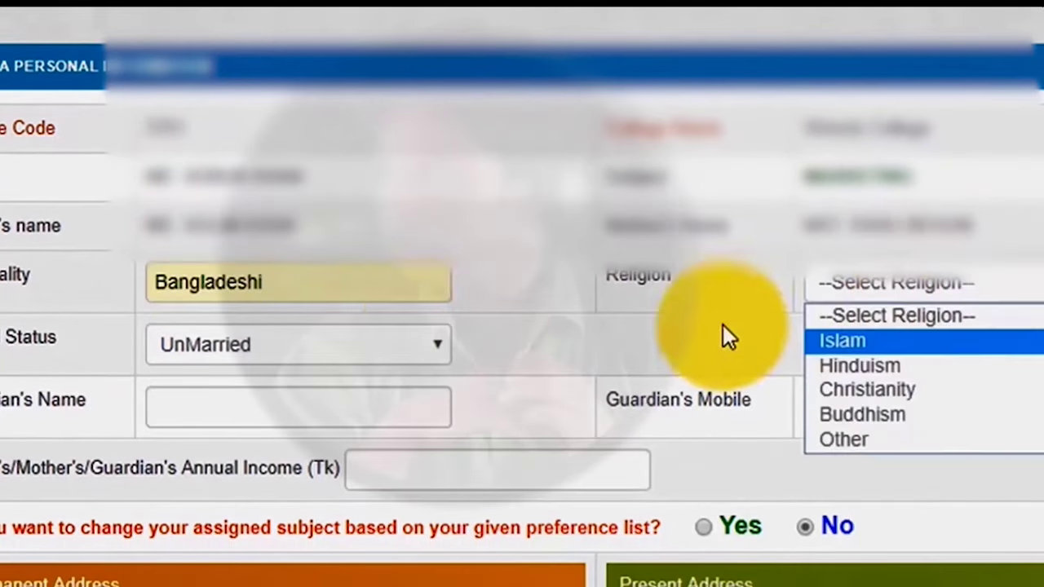
pyautogui.press('Return')
pyautogui.doubleClick(321, 280)
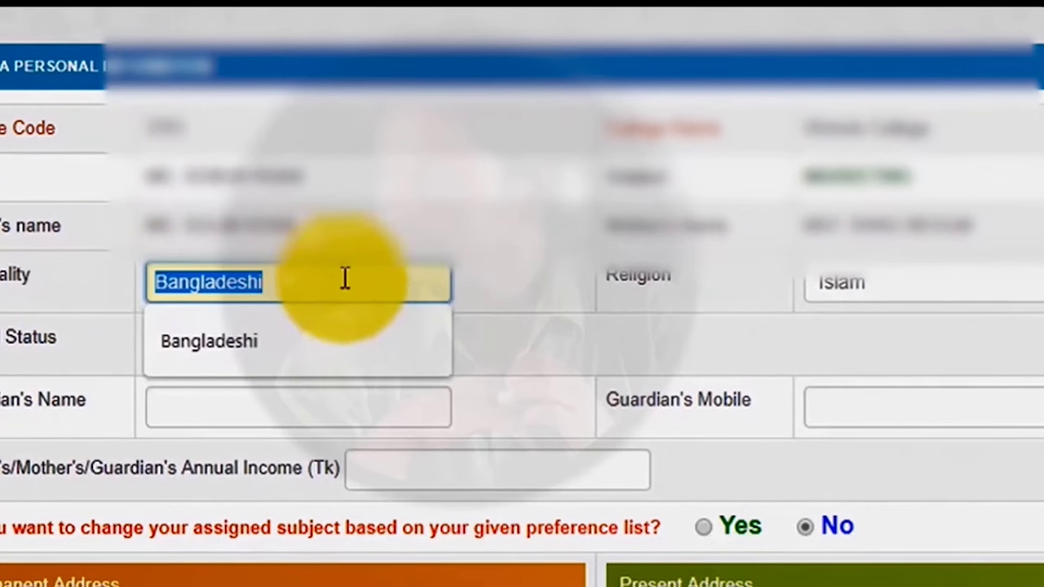
pyautogui.click(781, 335)
pyautogui.scroll(-2, 233, 237)
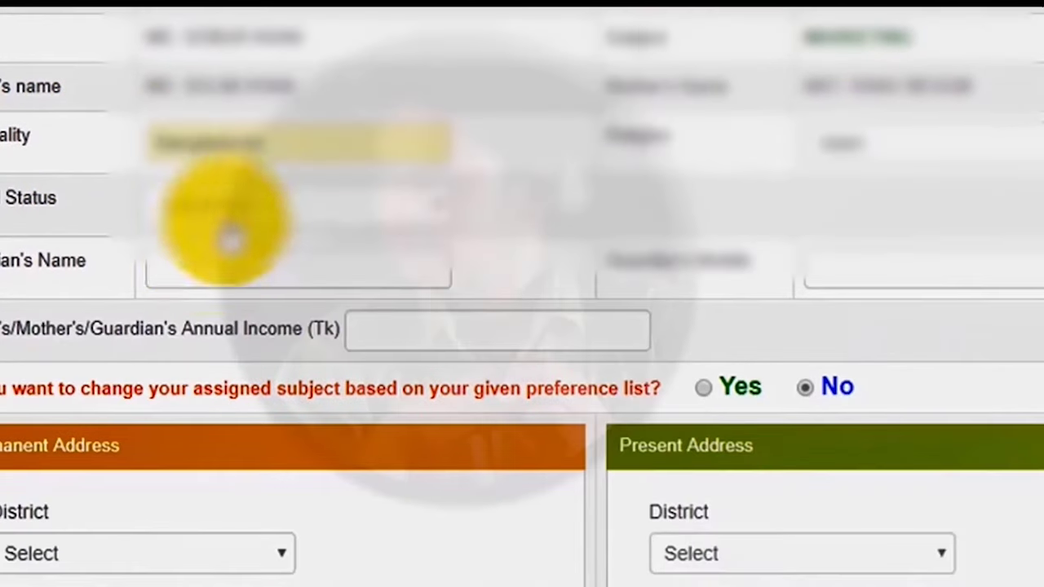
pyautogui.click(384, 218)
pyautogui.press('Down')
pyautogui.press('Return')
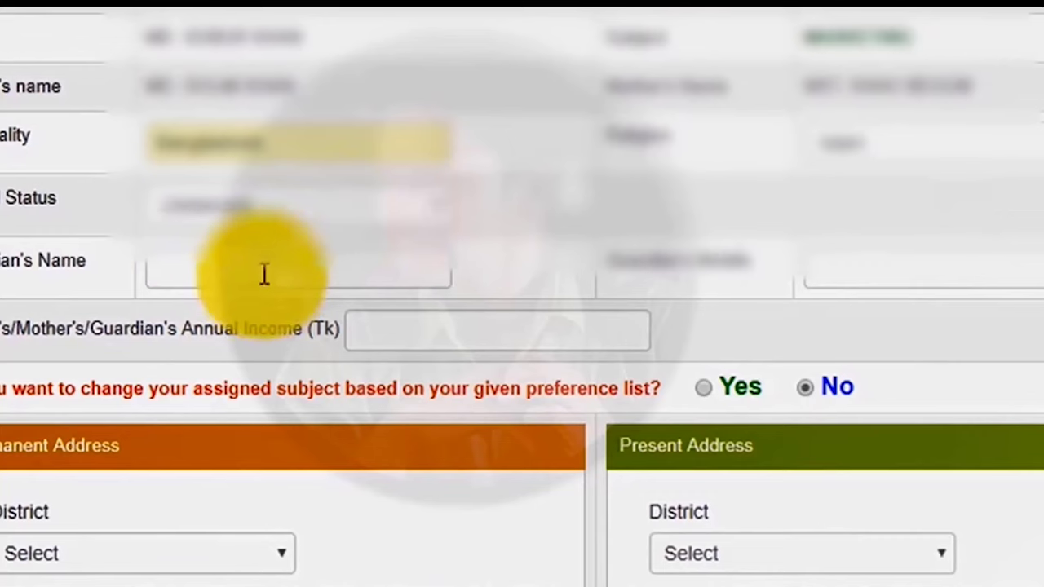
# - Paste the guardian's name into the Guardian's Name field
pyautogui.click(263, 275)
pyautogui.click(210, 82)
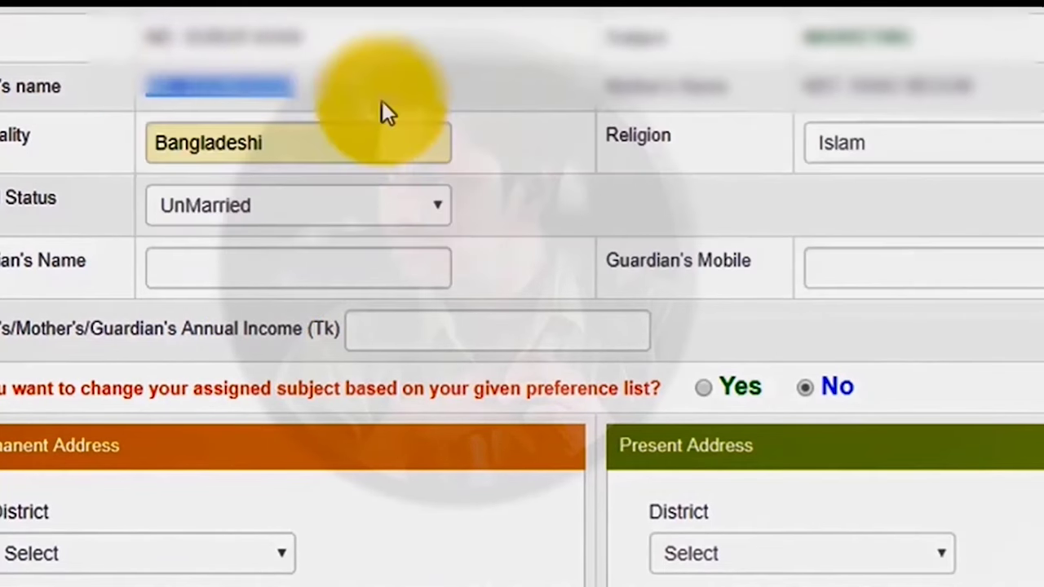
pyautogui.click(294, 259)
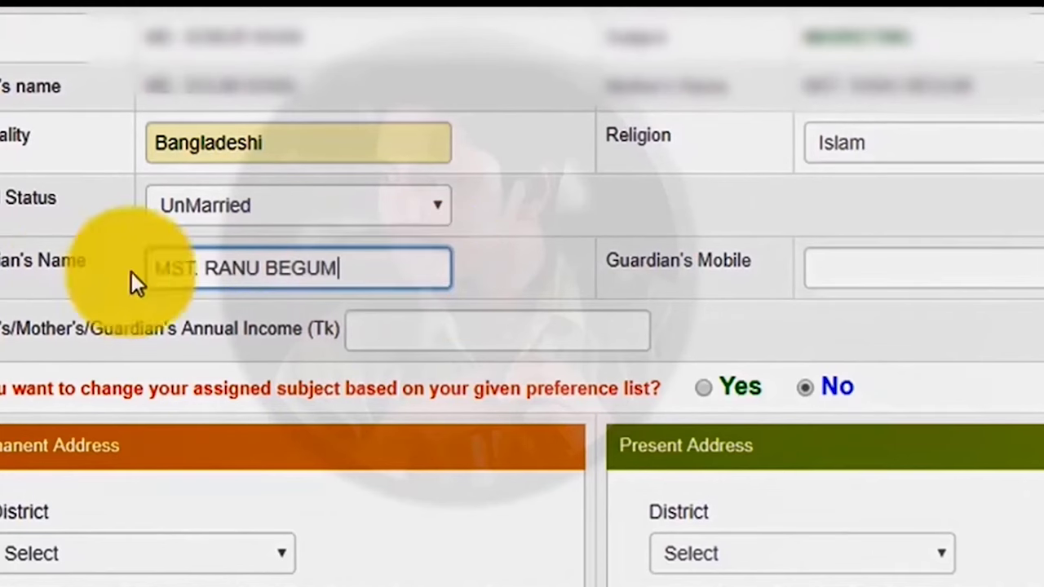
pyautogui.moveTo(130, 280); pyautogui.dragTo(772, 286)
pyautogui.click(851, 269)
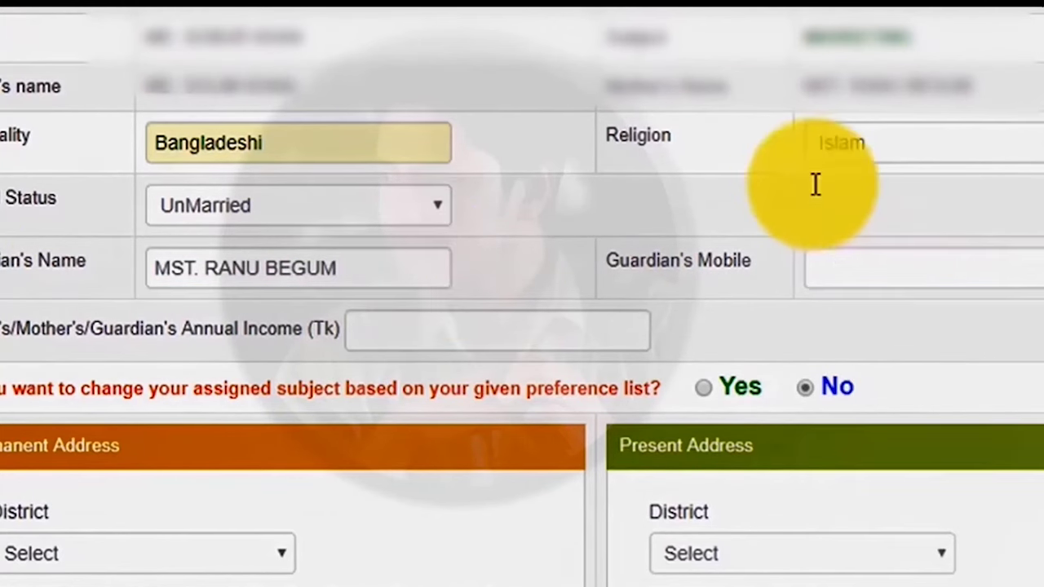
# - Fill in the guardian's mobile number and set annual income to 100000
pyautogui.scroll(-1, 816, 184)
pyautogui.click(827, 180)
pyautogui.write('01516')
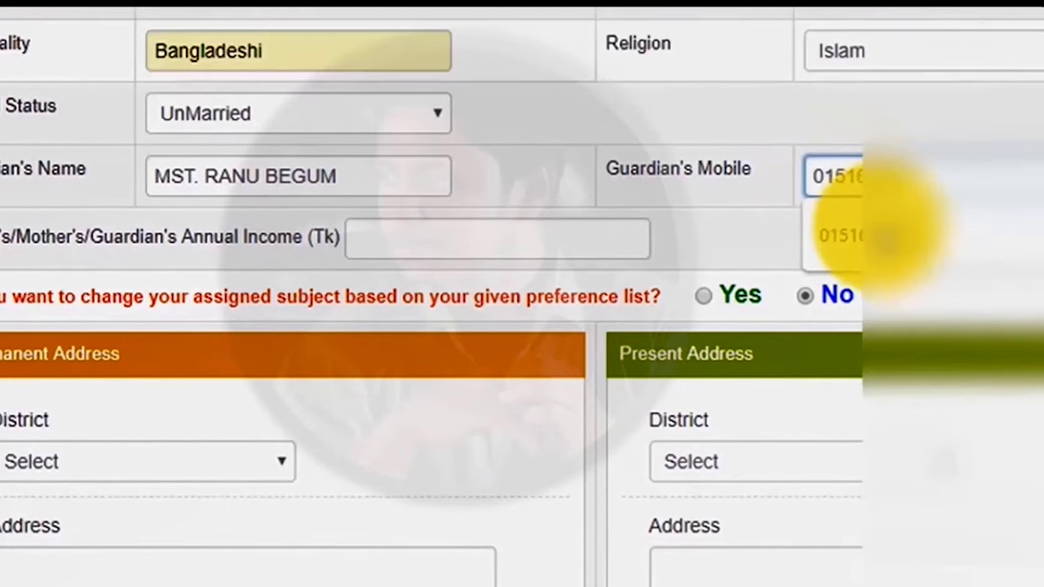
pyautogui.click(843, 230)
pyautogui.press('Tab')
pyautogui.press('Down')
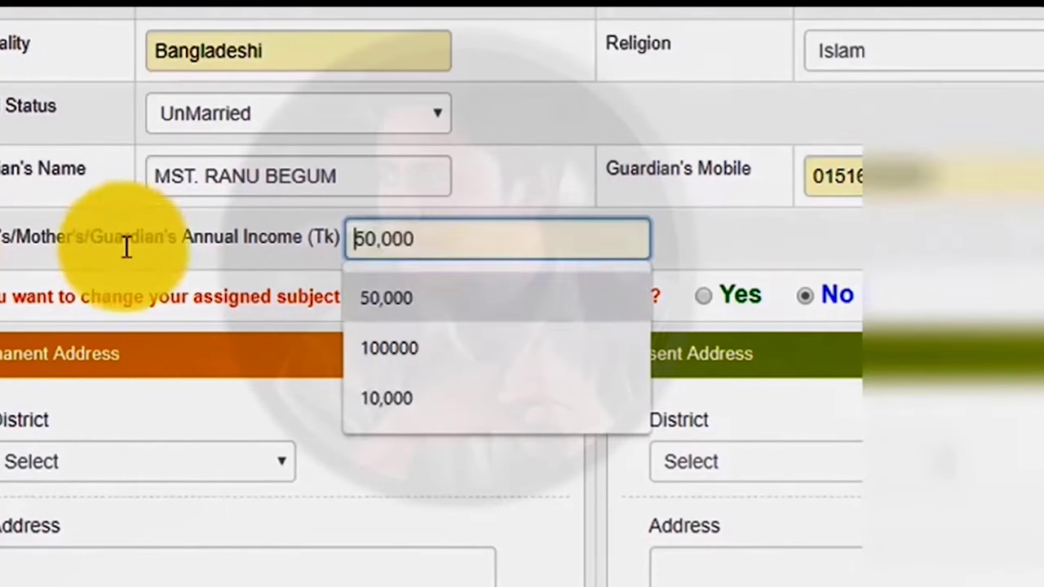
pyautogui.click(409, 343)
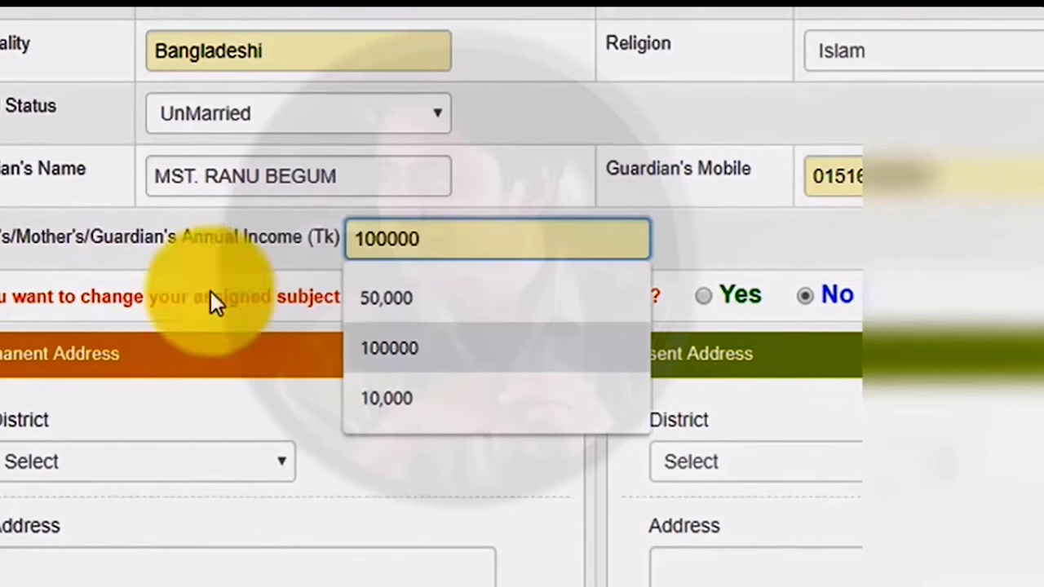
pyautogui.scroll(-3, 90, 93)
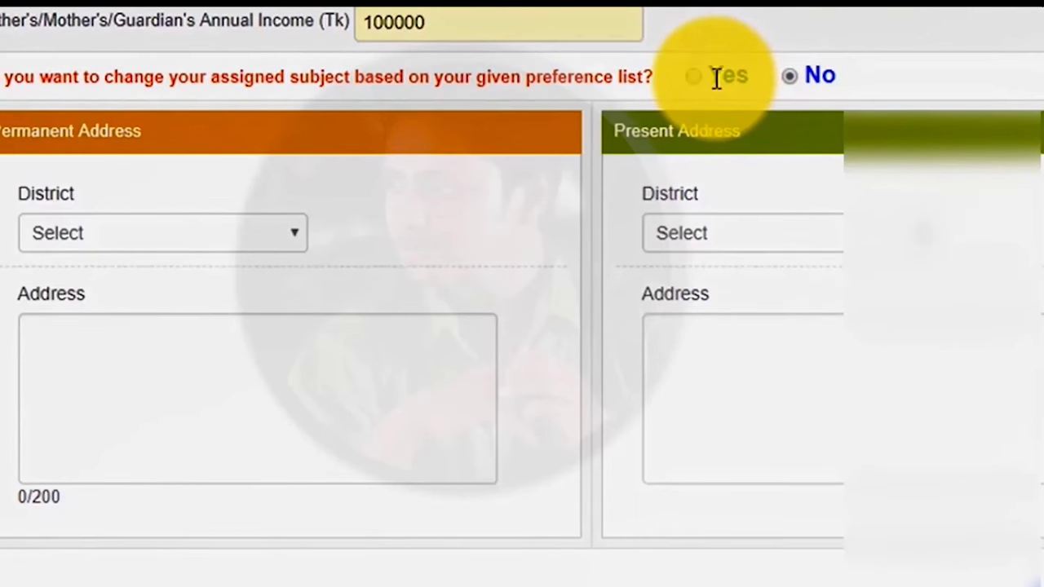
# - Set the permanent district to Comilla and type the village and P.O address lines
pyautogui.scroll(-1, 8, 122)
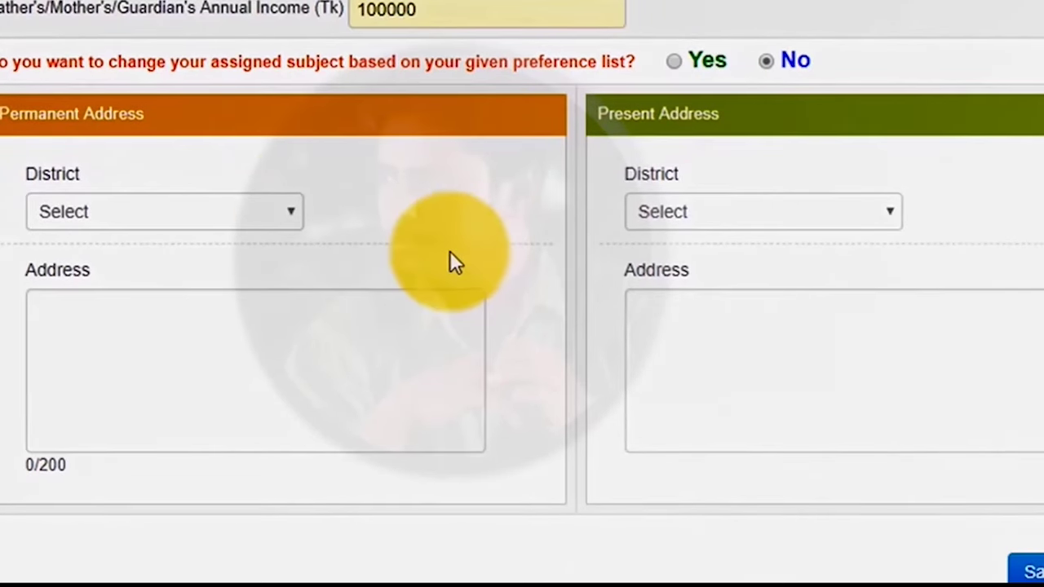
pyautogui.click(164, 211)
pyautogui.click(71, 511)
pyautogui.click(116, 342)
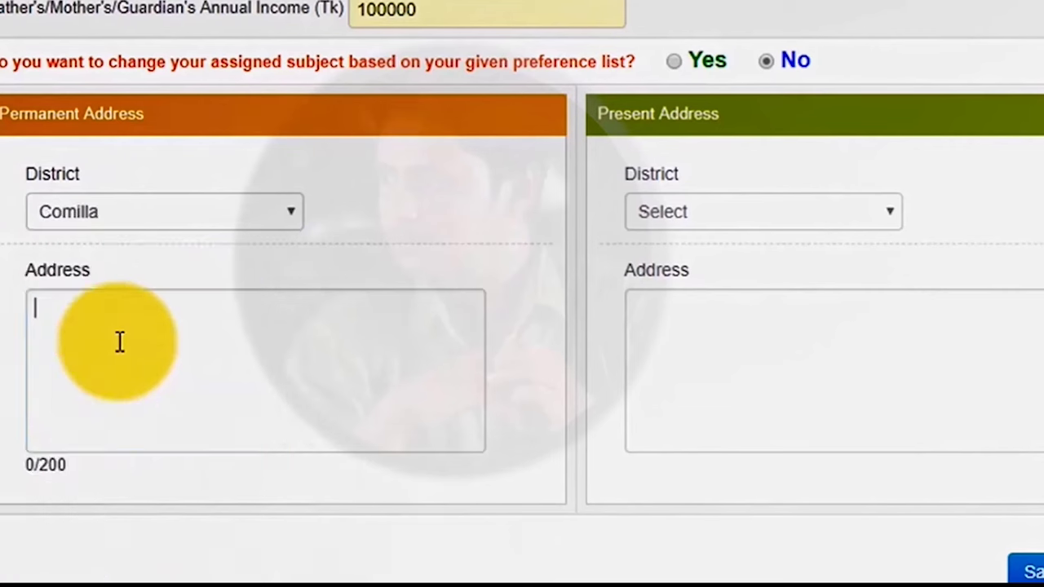
pyautogui.write('Village, Sre')
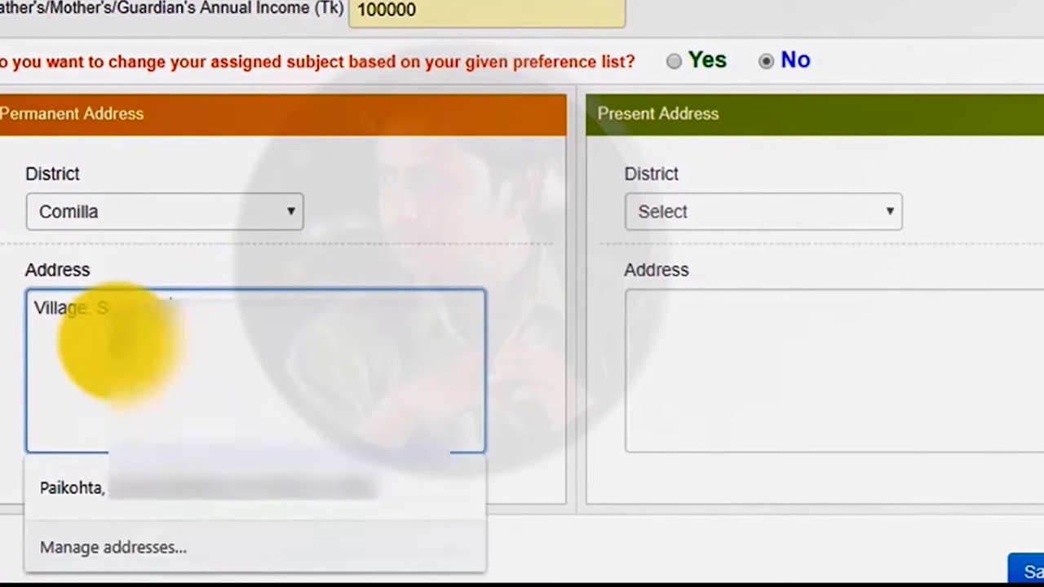
pyautogui.write('e')
pyautogui.press('Return')
pyautogui.write('P.O San')
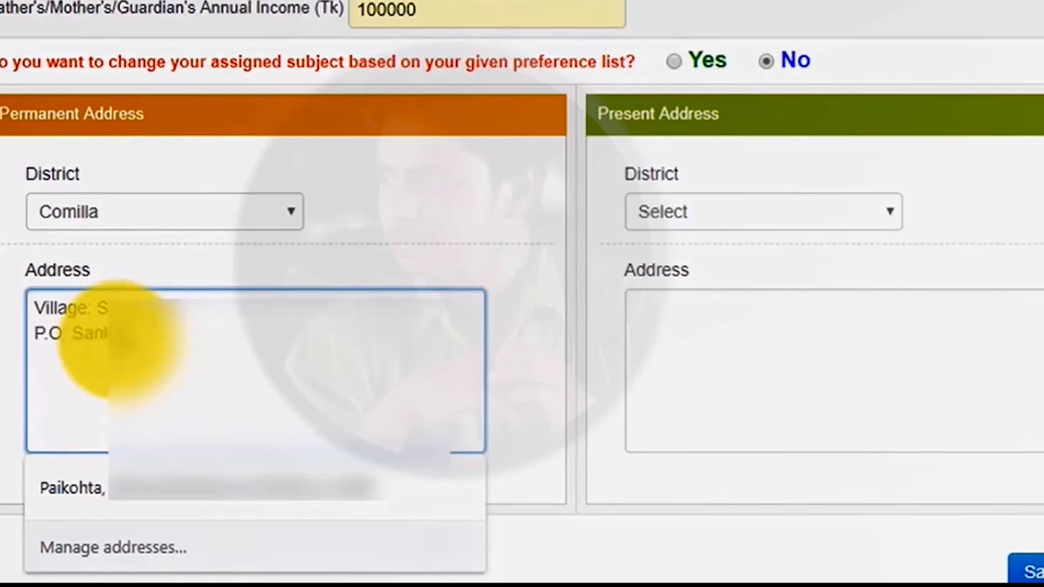
pyautogui.press('Escape')
pyautogui.press('BackSpace')
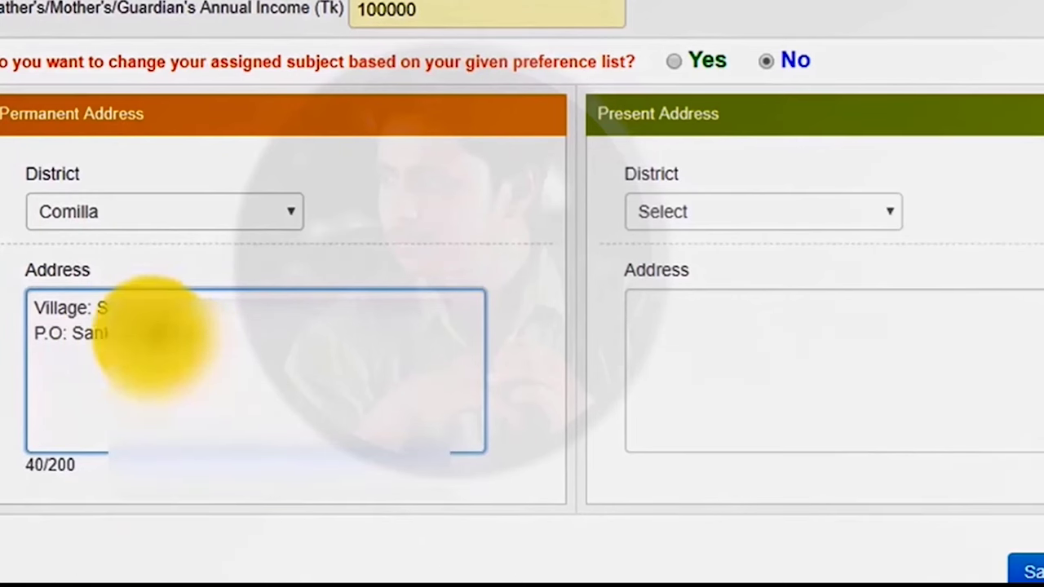
pyautogui.write('k')
# - Start the P.S address line and save the admission form
pyautogui.press('Return')
pyautogui.write('P.S: Buric')
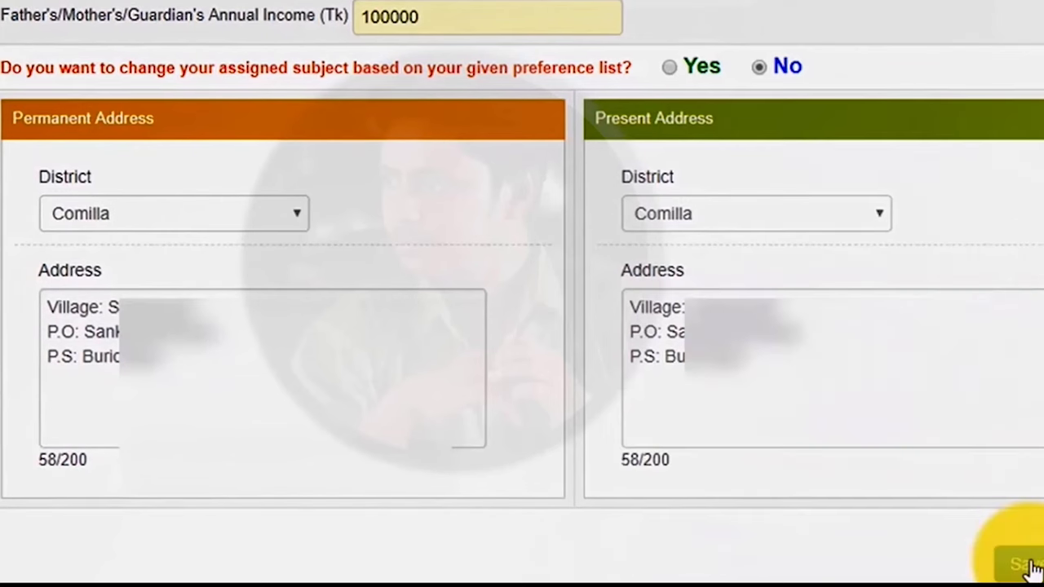
pyautogui.click(1030, 565)
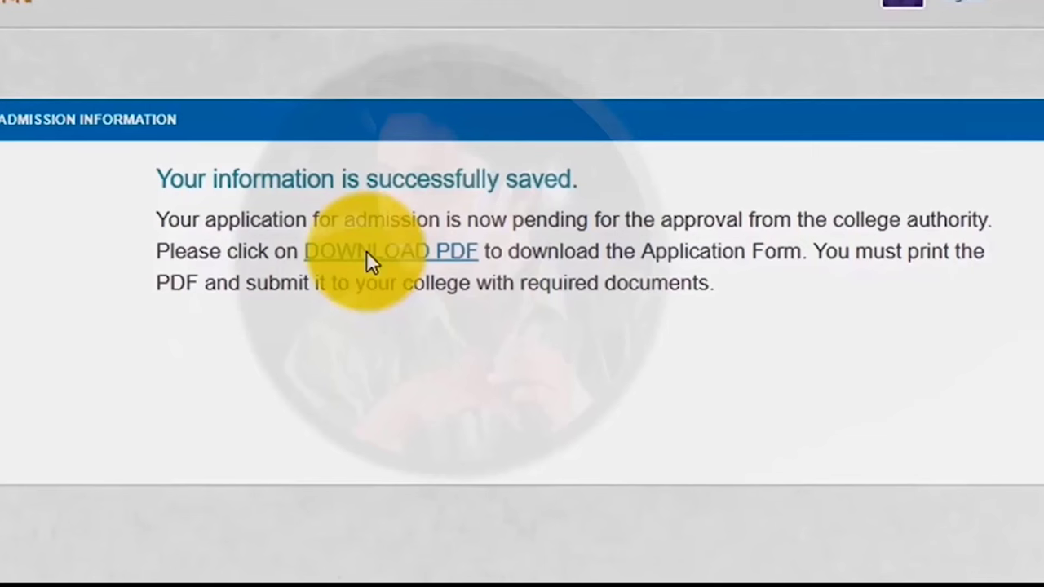
# - Download the application form PDF and view its declaration and signature section
pyautogui.click(366, 251)
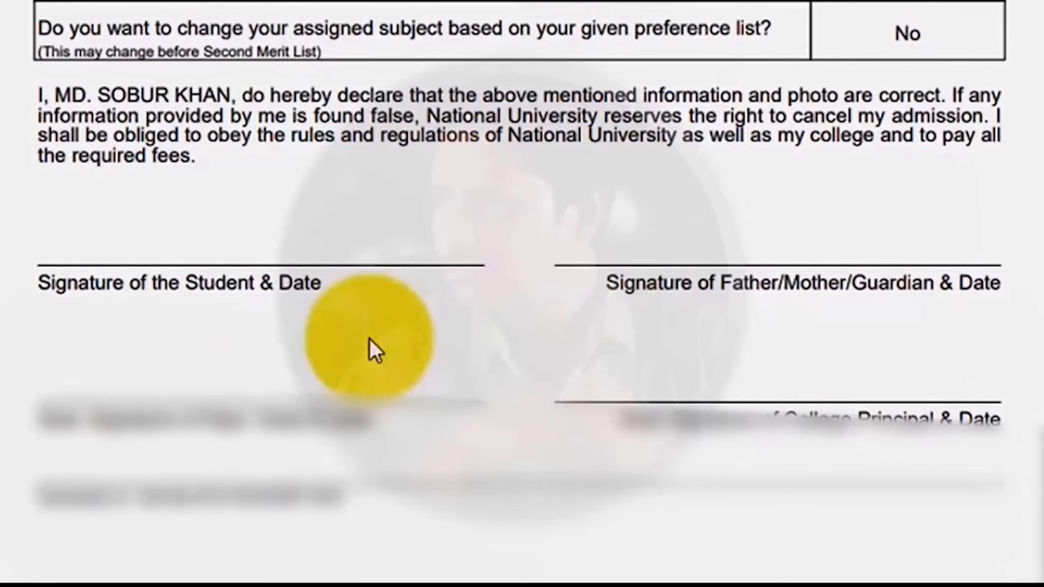
pyautogui.scroll(1, 370, 339)
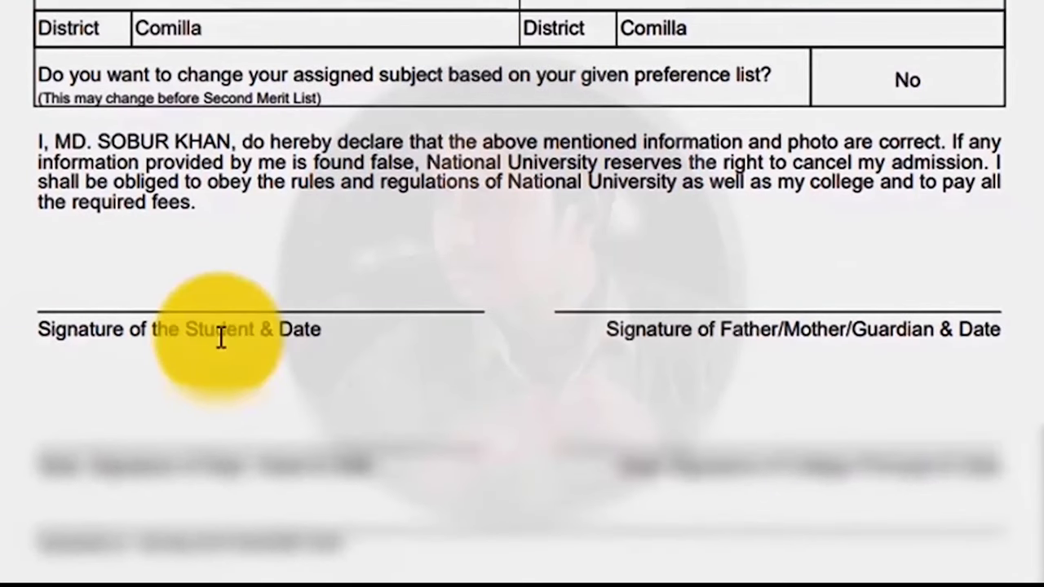